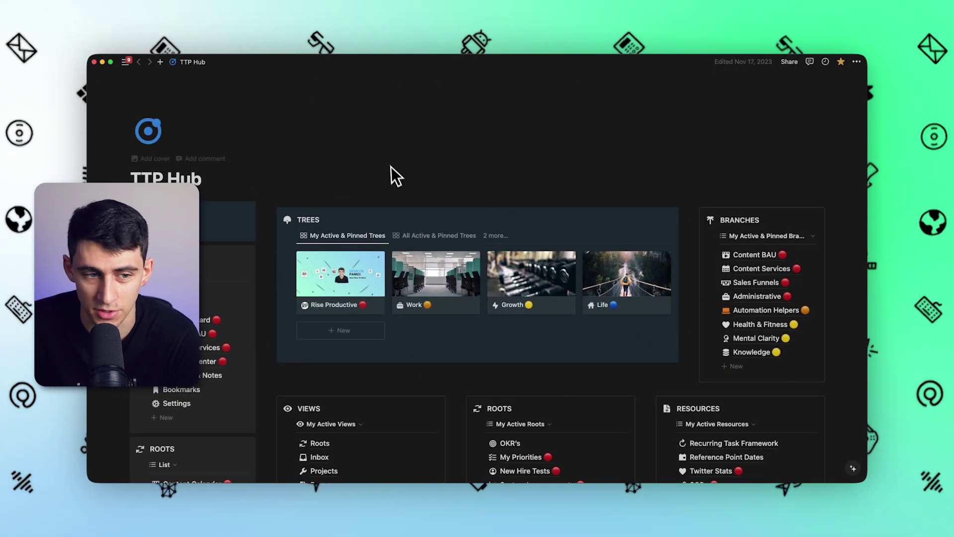
# Step: Open the workspace search over the TTP Hub page and highlight the 'Ask AI in…' action
pyautogui.scroll(-1, 443, 148)
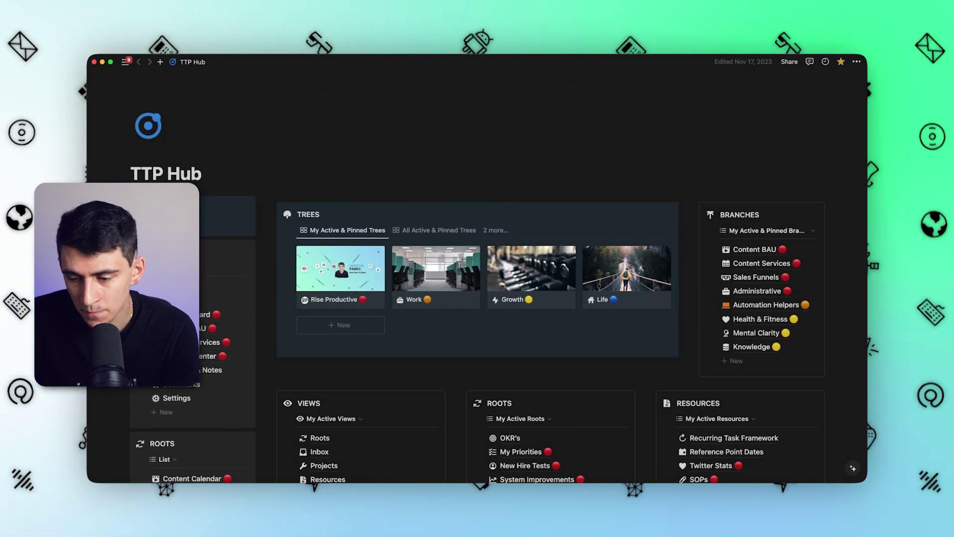
pyautogui.click(851, 470)
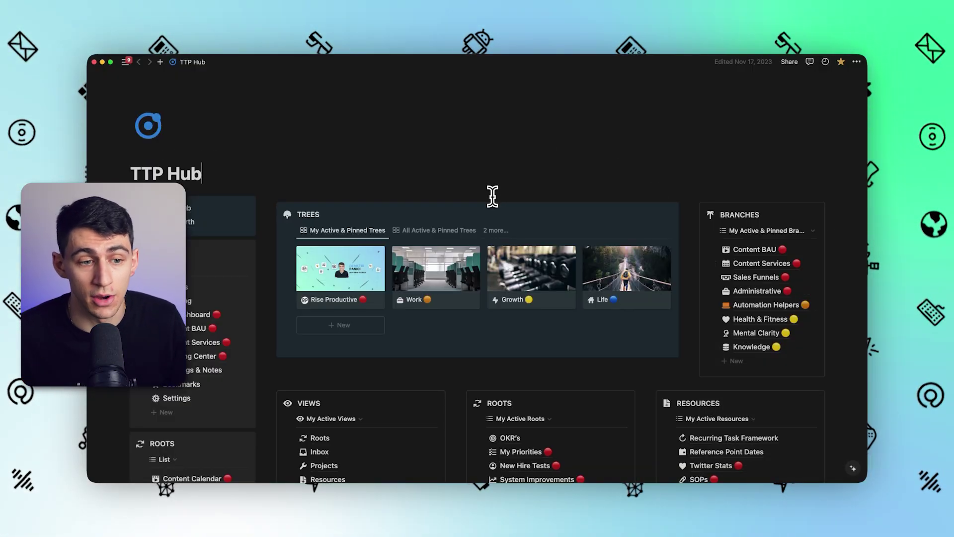
pyautogui.hotkey('ctrl', 'p')
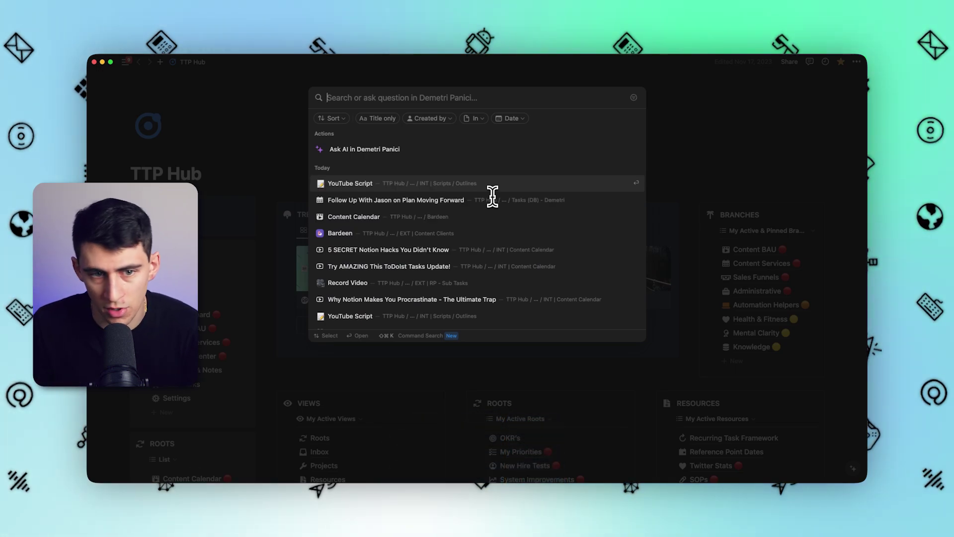
pyautogui.press('Up')
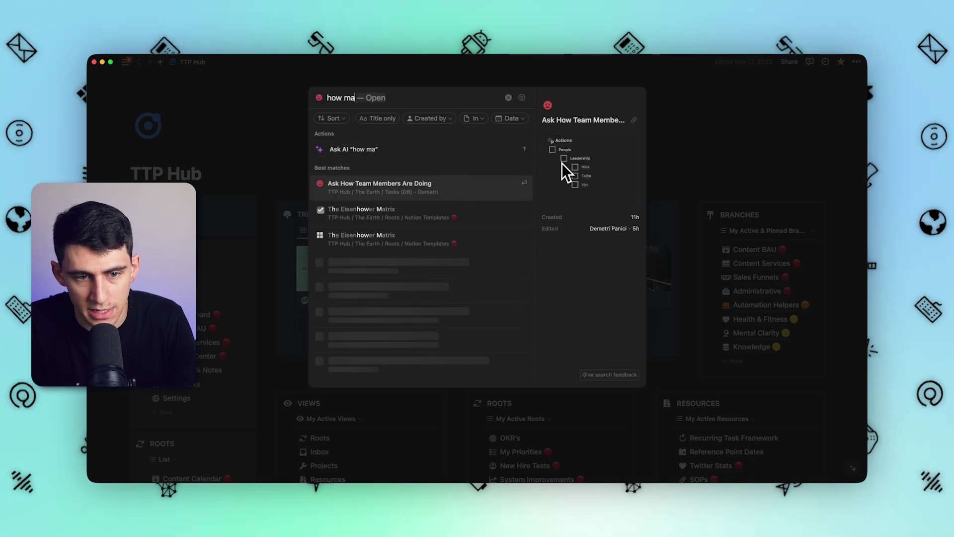
# Step: Ask AI how many tasks are unchecked today, then rate the answer unhelpful with 'not 100% accurate'
pyautogui.write('asks do i ha')
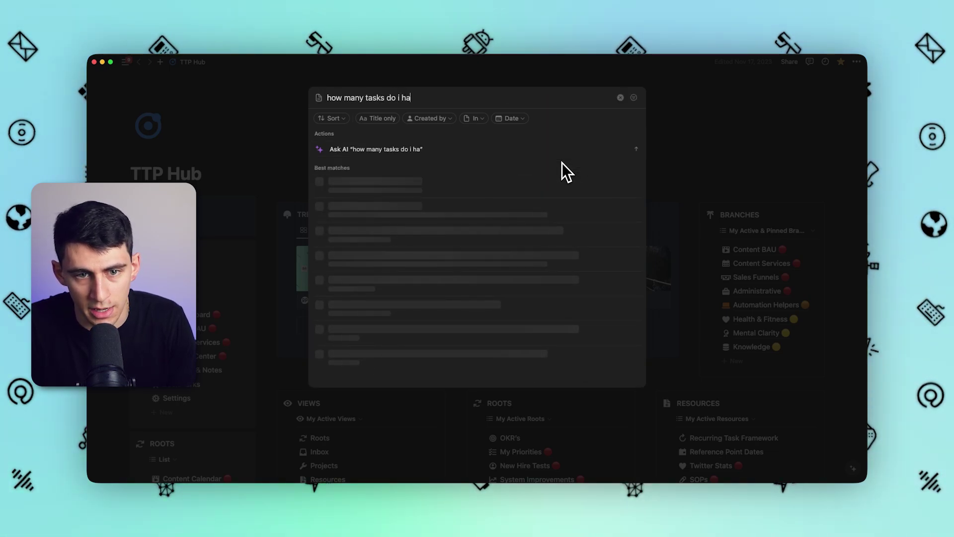
pyautogui.write('ve in my tasks')
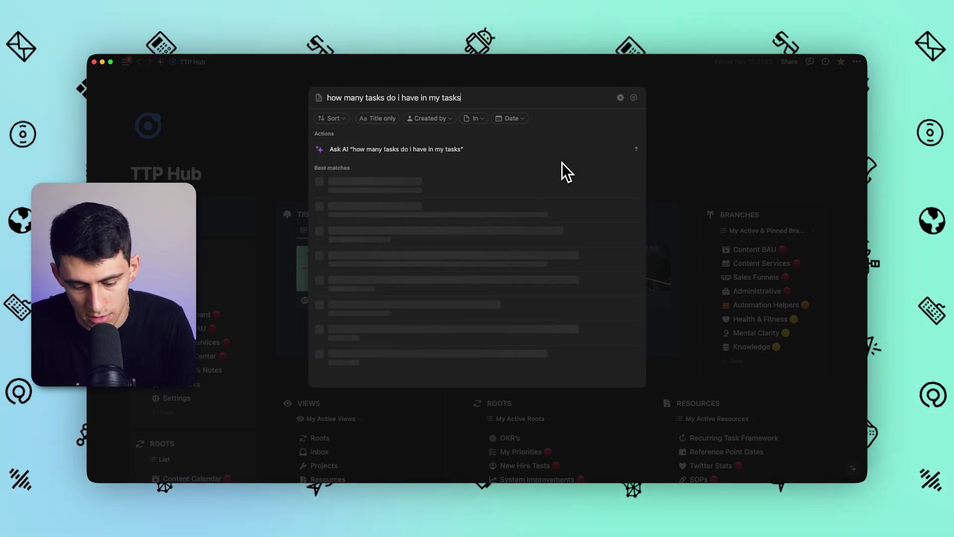
pyautogui.write(' (db) unchecked today')
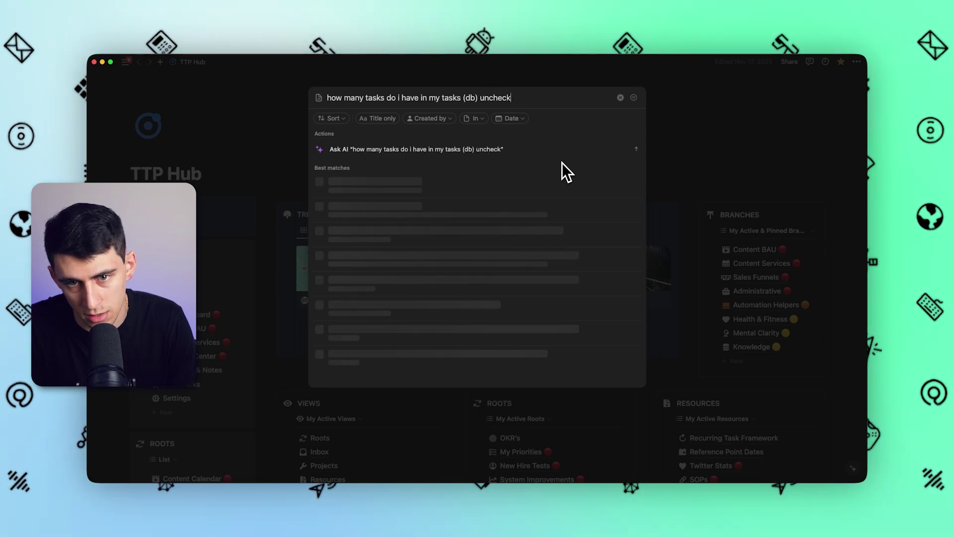
pyautogui.press('Return')
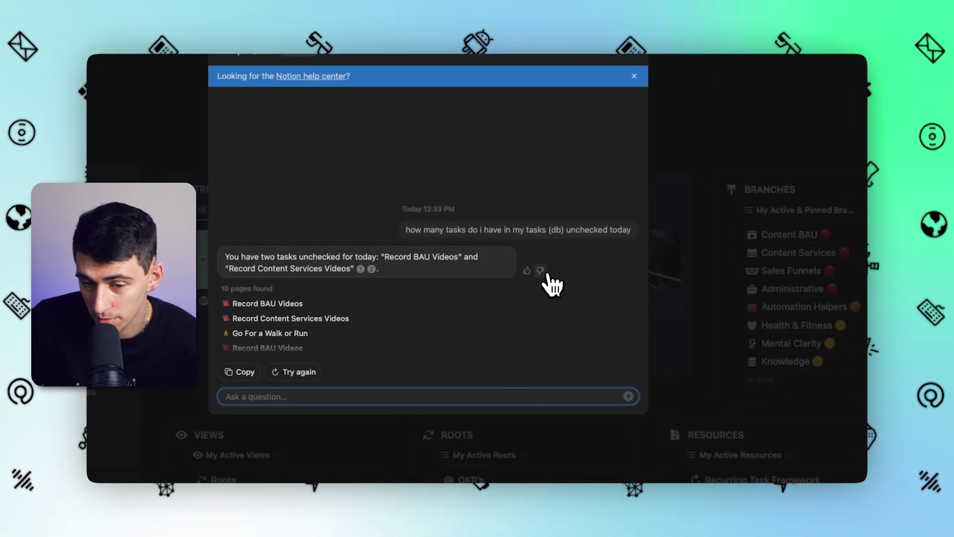
pyautogui.click(540, 270)
pyautogui.write('not 100% accurate')
pyautogui.click(576, 301)
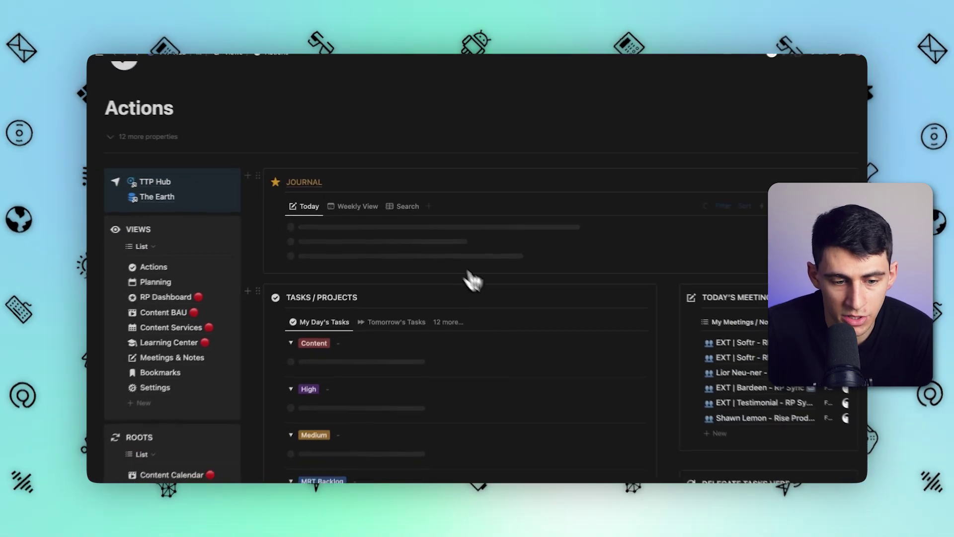
# Step: Scroll the Actions page to check Record BAU Videos and Record Content Services Videos under today's tasks
pyautogui.scroll(-3, 472, 280)
pyautogui.scroll(-4, 492, 285)
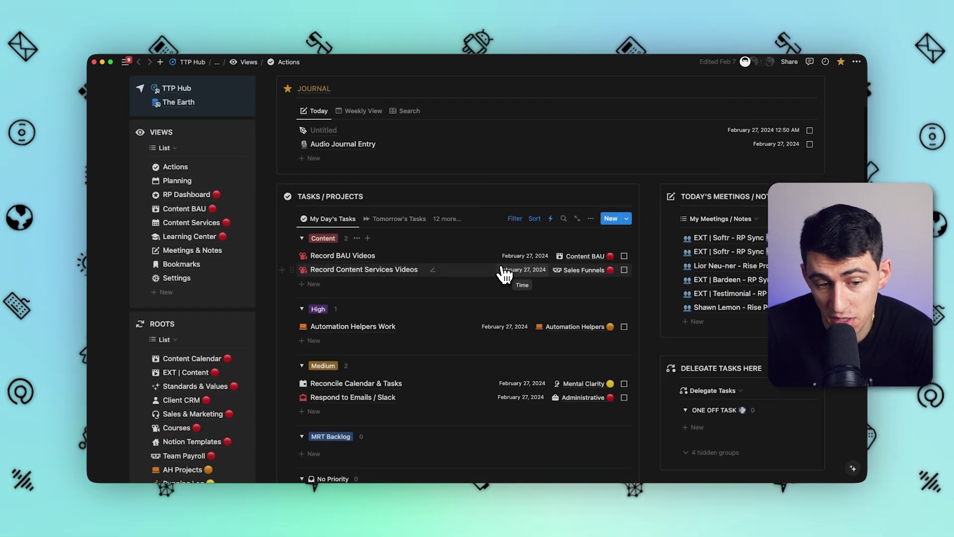
pyautogui.scroll(4, 484, 283)
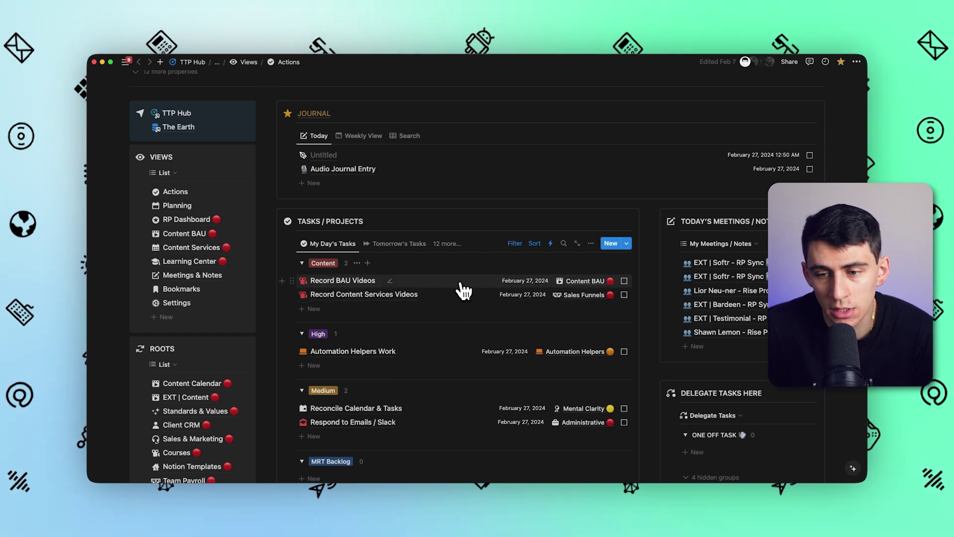
# Step: Reopen Ask AI and ask 'what are my meetings today?'
pyautogui.press('super+j')
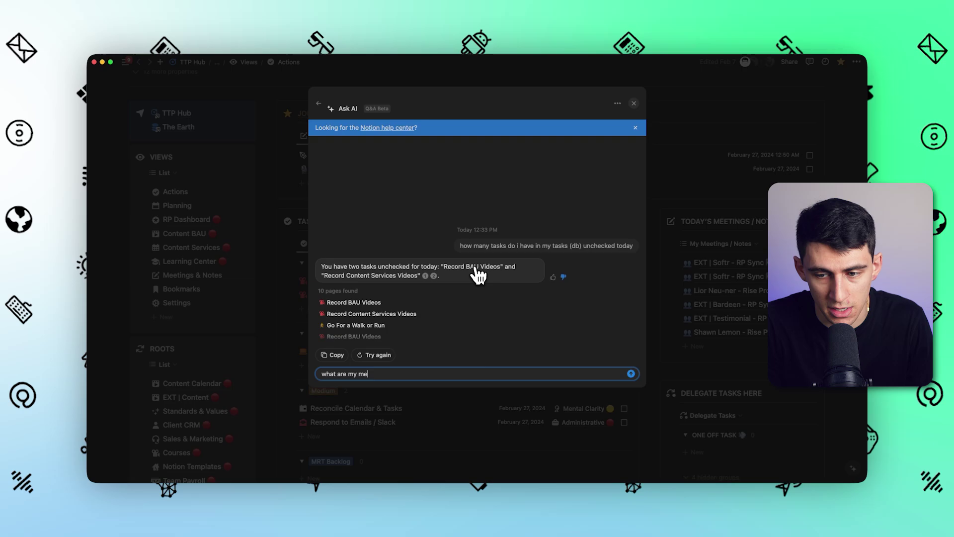
pyautogui.write('what are my meetings today?')
pyautogui.press('Return')
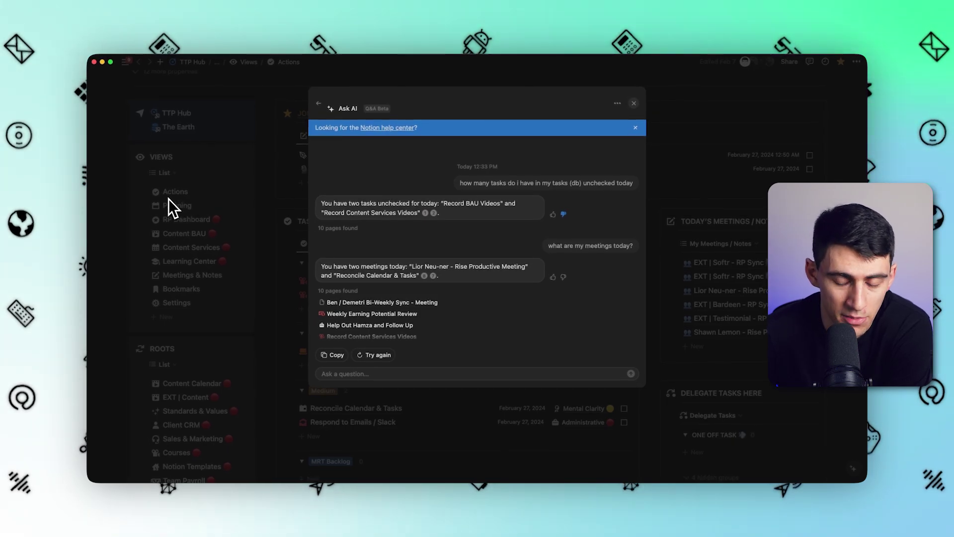
# Step: Ask where the billing invoices are and select the answer about the Client Projects Invoices section
pyautogui.click(485, 373)
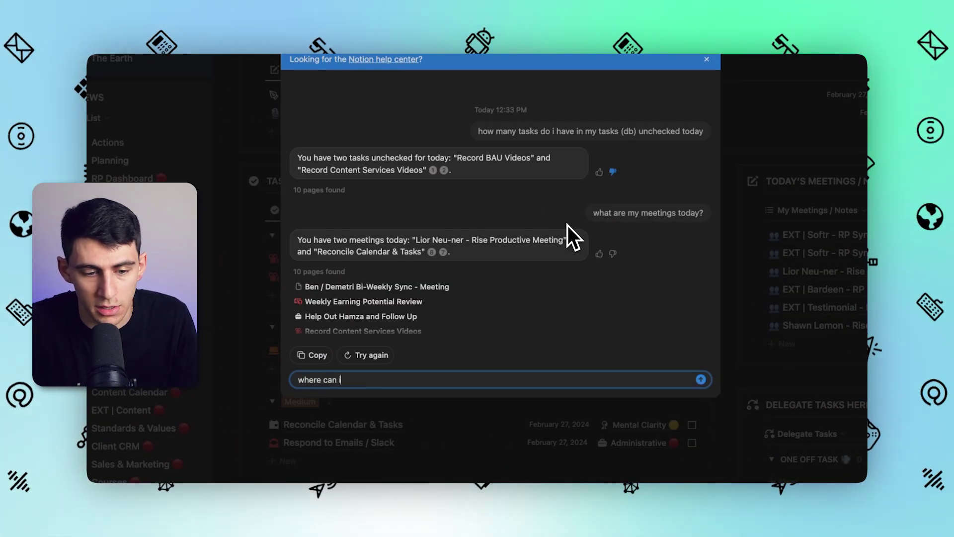
pyautogui.write(' vind billing o')
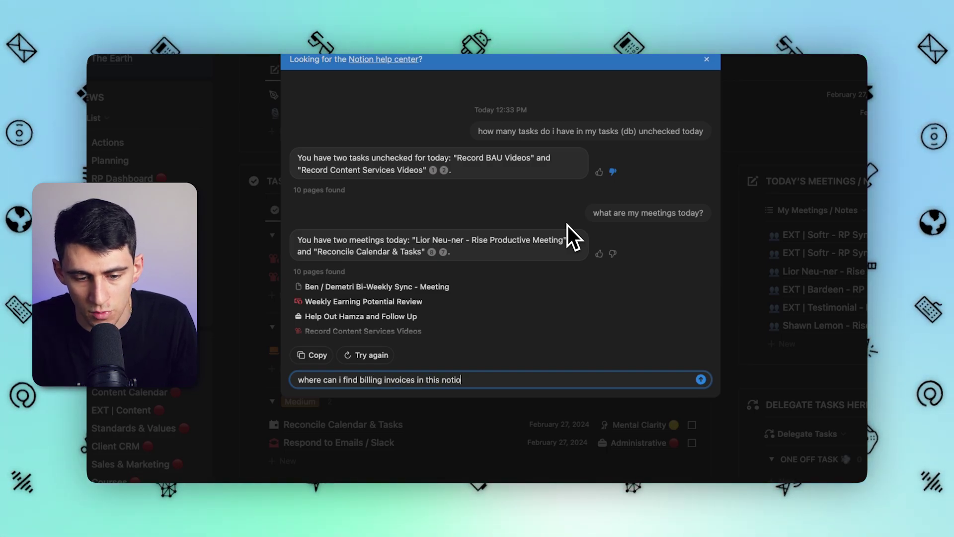
pyautogui.write('space?')
pyautogui.press('Return')
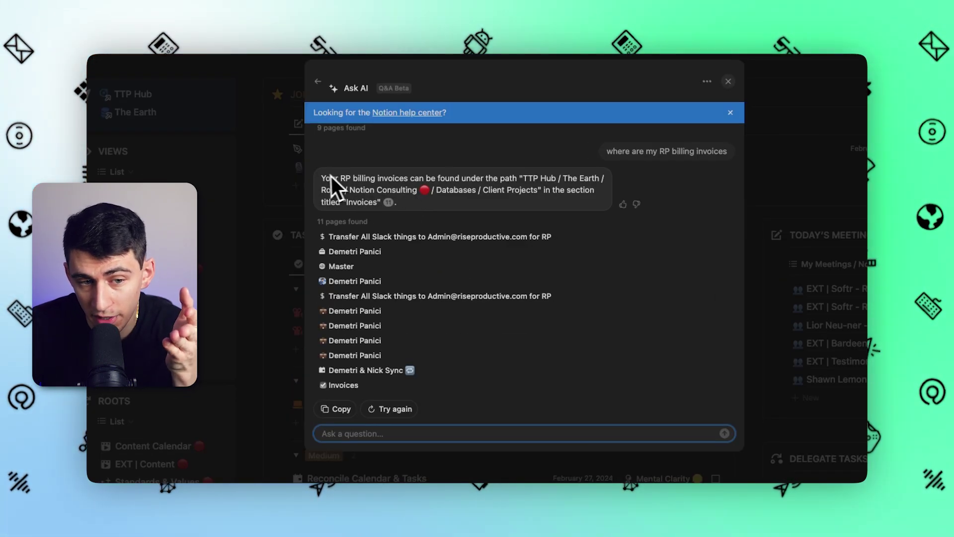
pyautogui.moveTo(320, 178); pyautogui.dragTo(524, 204)
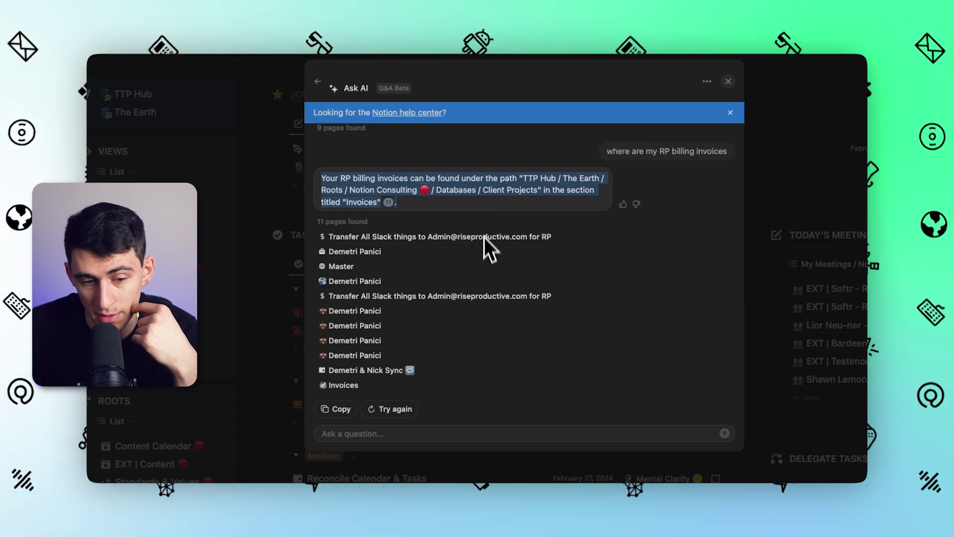
# Step: Close Ask AI and scroll the Actions page through its Journal, tasks and today's meetings
pyautogui.click(256, 219)
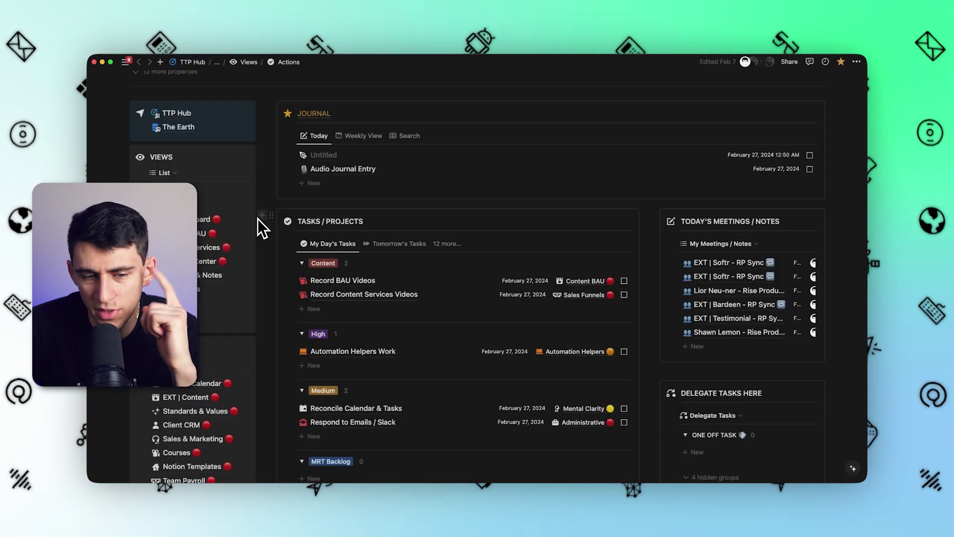
pyautogui.scroll(-2, 521, 246)
pyautogui.scroll(-2, 470, 361)
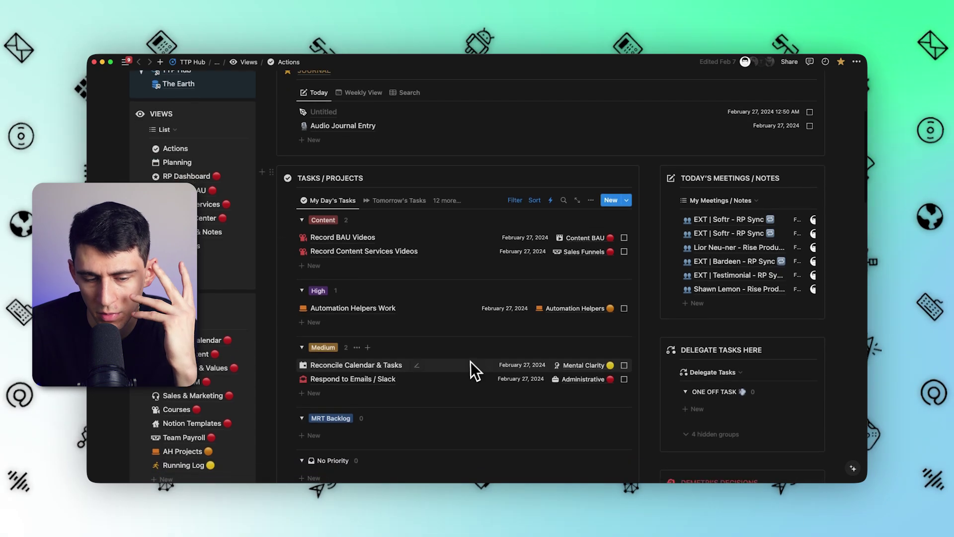
pyautogui.scroll(10, 467, 365)
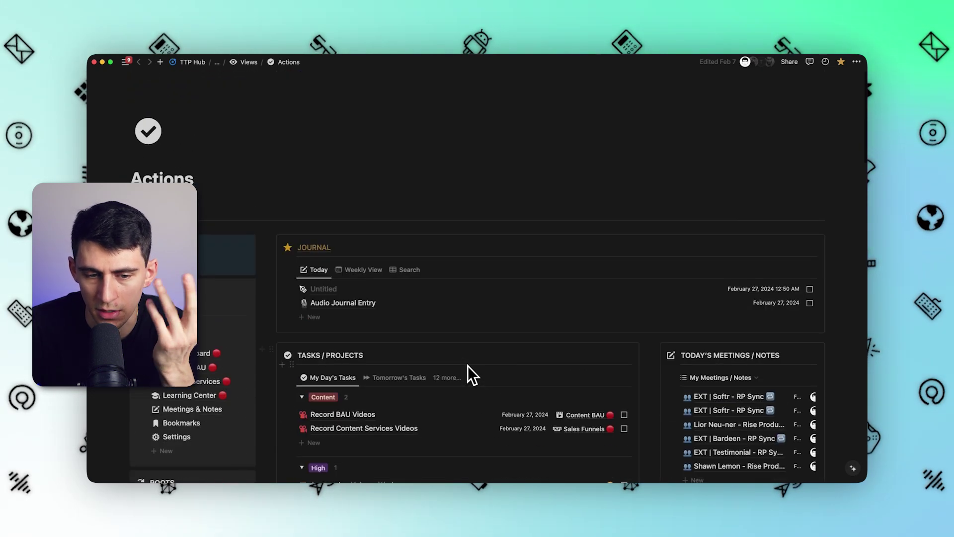
pyautogui.scroll(-8, 437, 359)
pyautogui.scroll(-5, 434, 358)
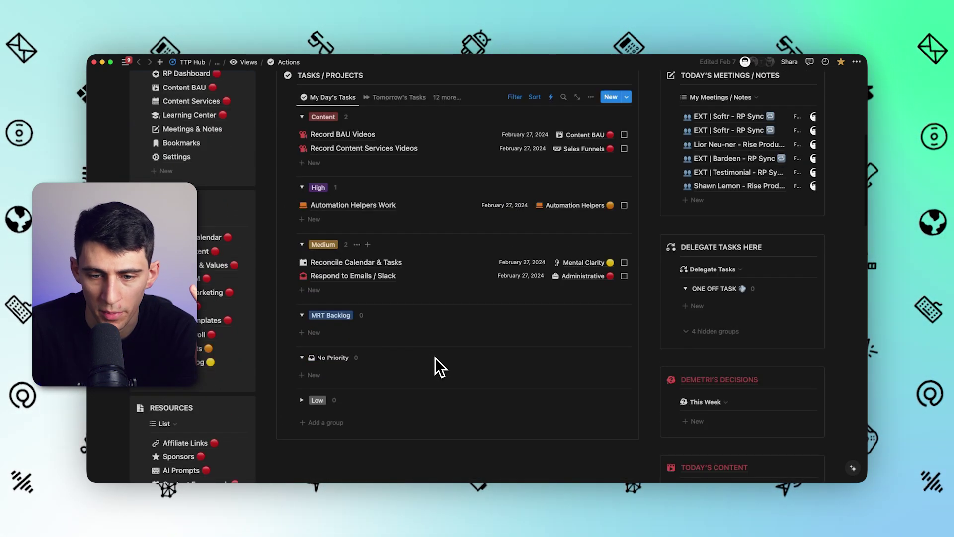
pyautogui.scroll(10, 435, 356)
pyautogui.scroll(-2, 436, 356)
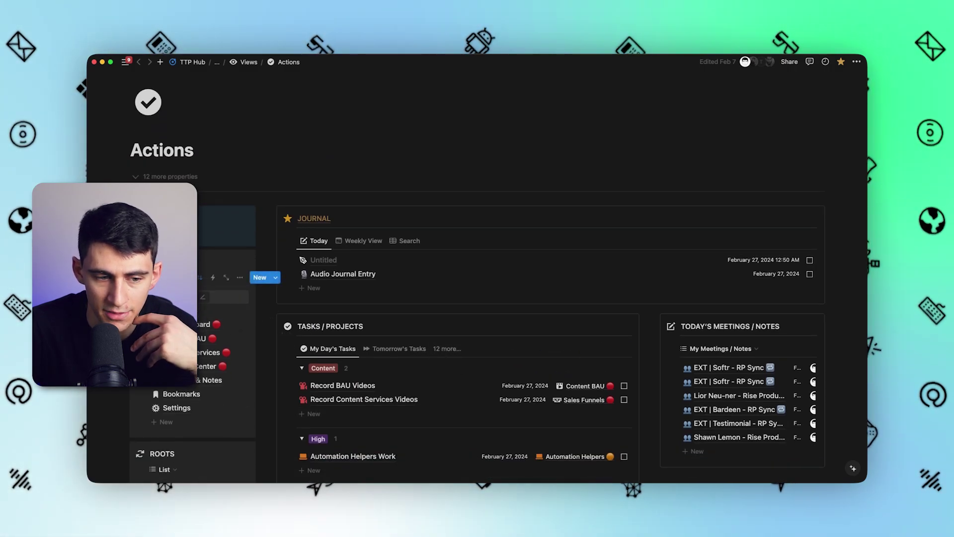
pyautogui.scroll(-7, 385, 368)
pyautogui.scroll(8, 386, 367)
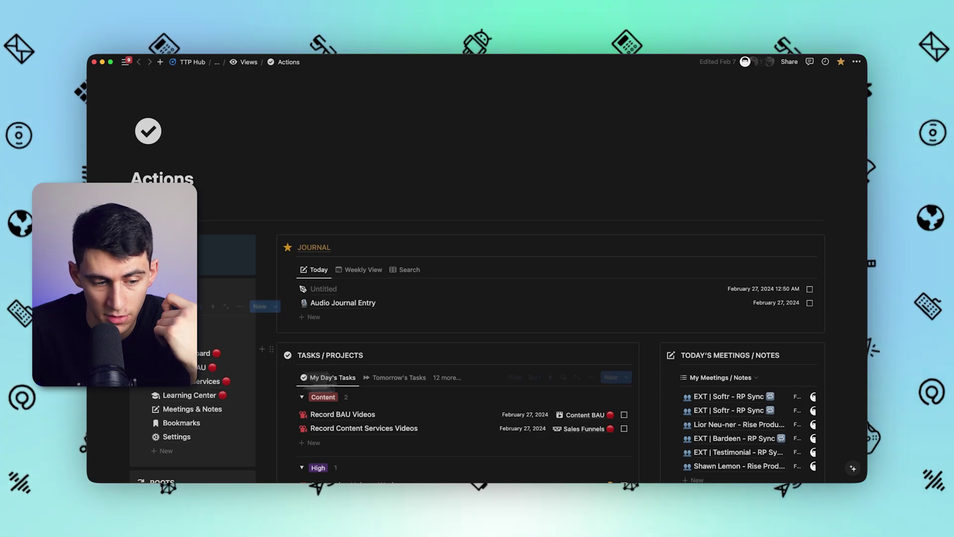
# Step: Reopen Ask AI and ask 'how do we utilize screen studio for our editing workflow?'
pyautogui.press('super+j')
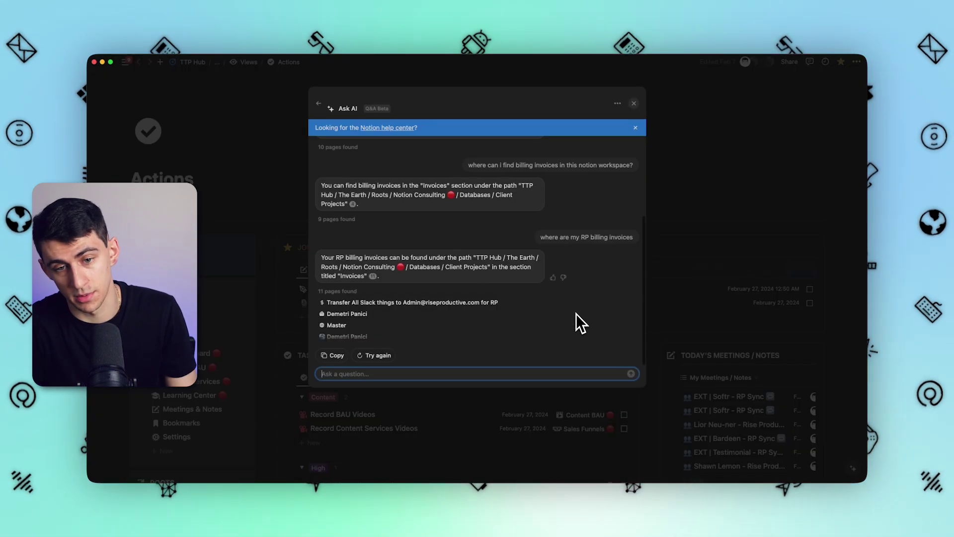
pyautogui.write('h')
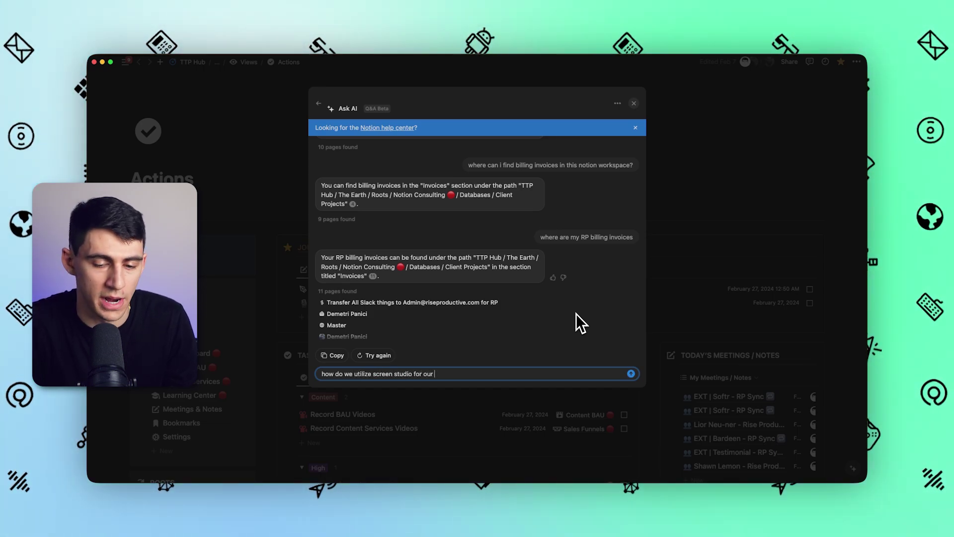
pyautogui.write('editing workflow?')
pyautogui.press('Return')
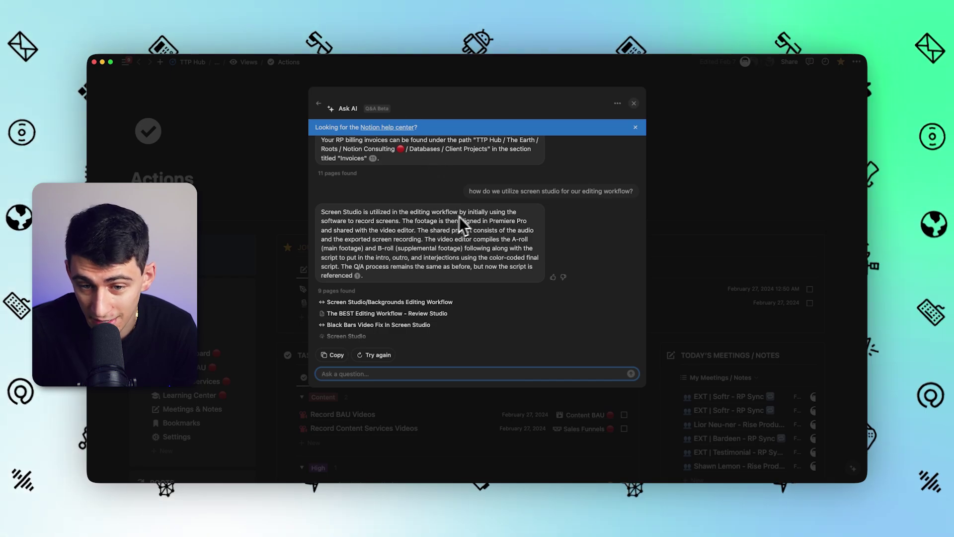
# Step: Select passages of the answer about recording, aligning in Premiere Pro and sharing with the editor
pyautogui.moveTo(418, 228); pyautogui.dragTo(540, 243)
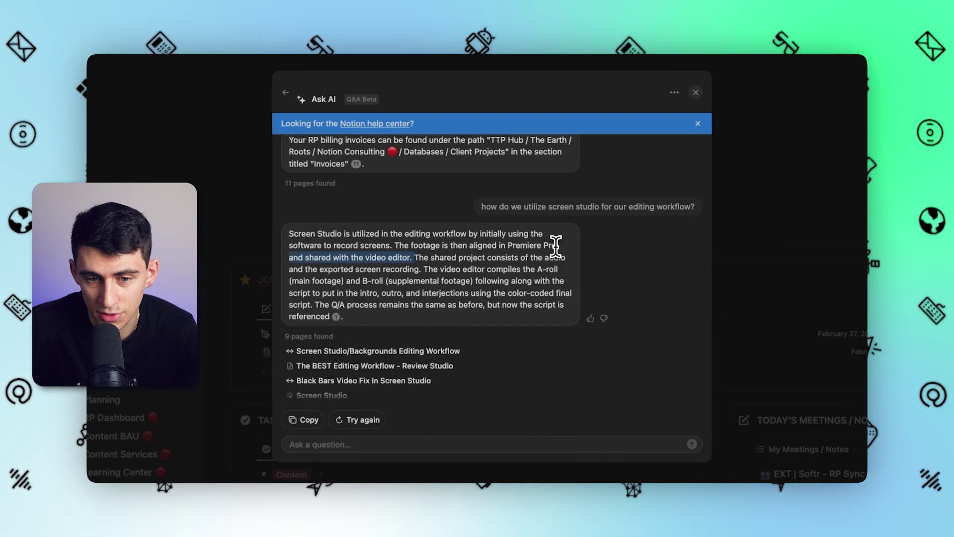
pyautogui.moveTo(576, 273); pyautogui.dragTo(570, 290)
pyautogui.click(569, 290)
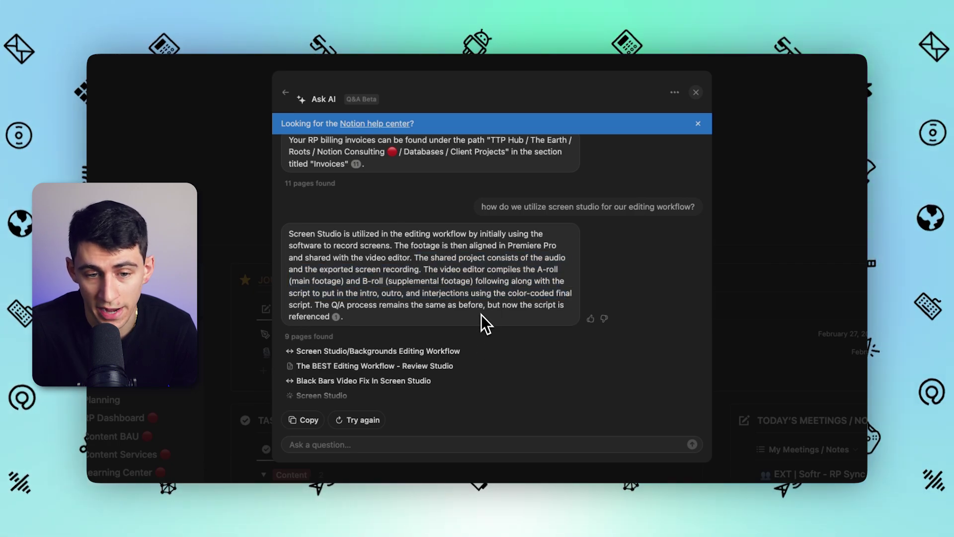
pyautogui.moveTo(481, 314); pyautogui.dragTo(383, 234)
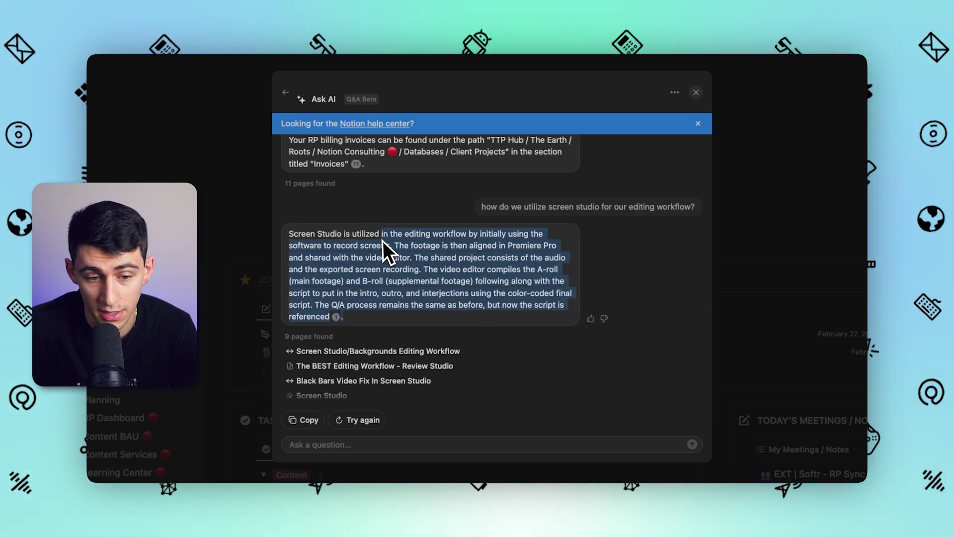
# Step: Open the cited Screen Studio/Backgrounds Editing Workflow source and its linked example page, scrolling through it
pyautogui.click(378, 354)
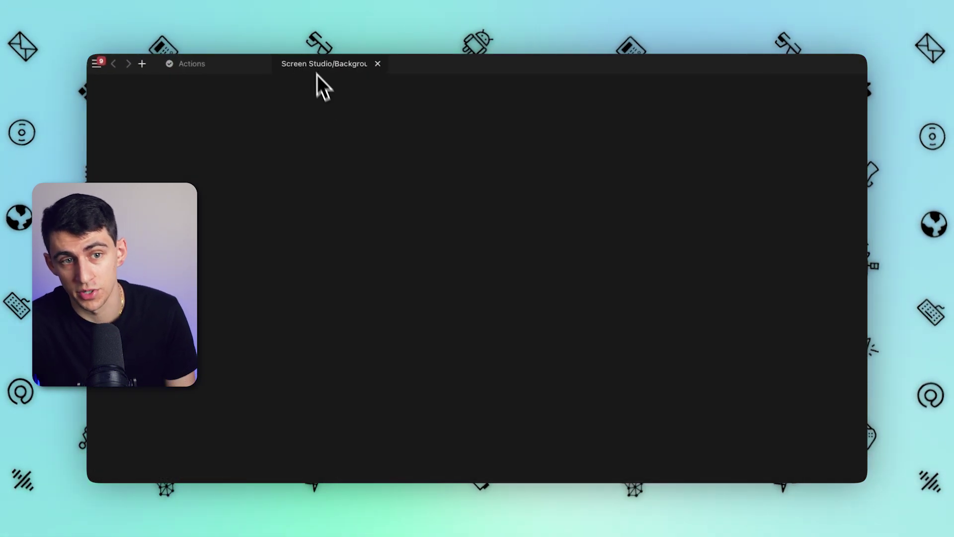
pyautogui.scroll(-15, 439, 348)
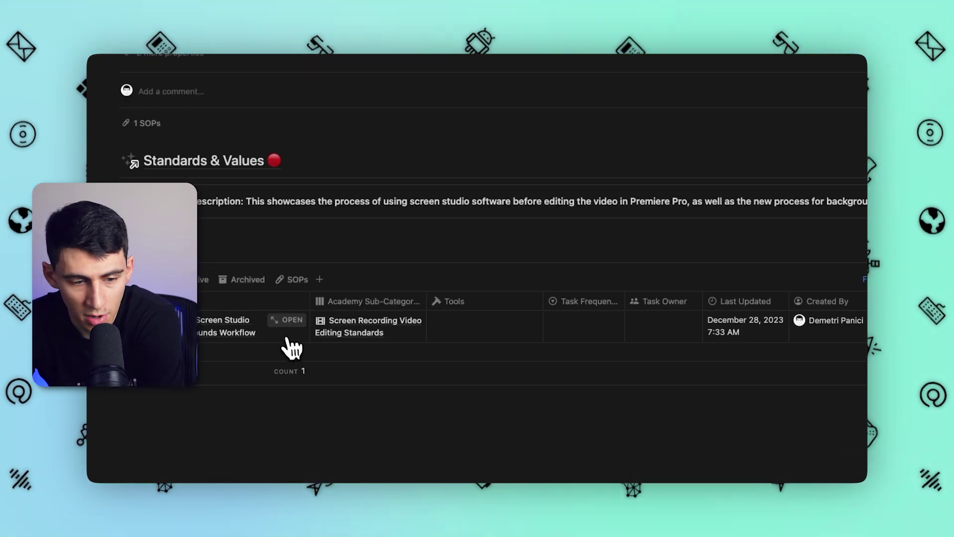
pyautogui.click(289, 334)
pyautogui.scroll(-15, 313, 367)
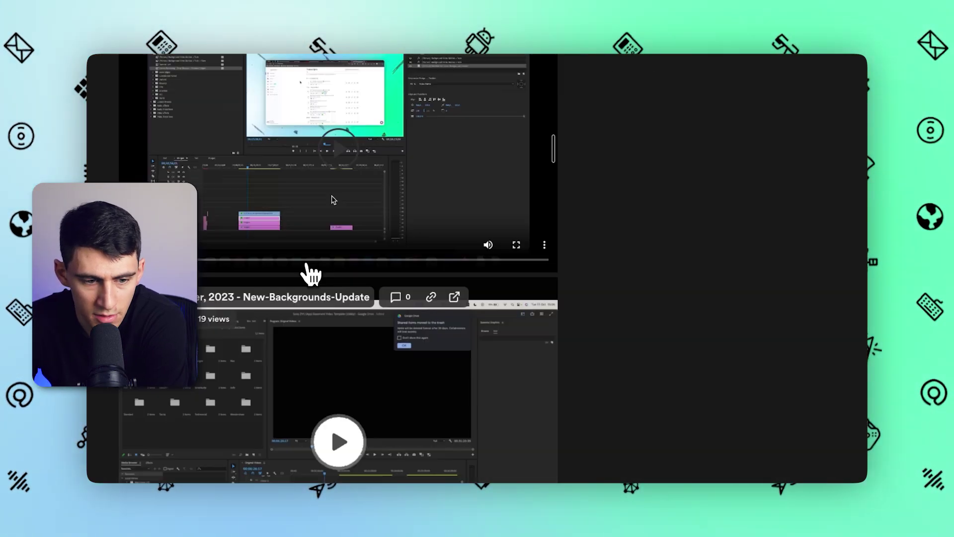
pyautogui.scroll(-5, 570, 341)
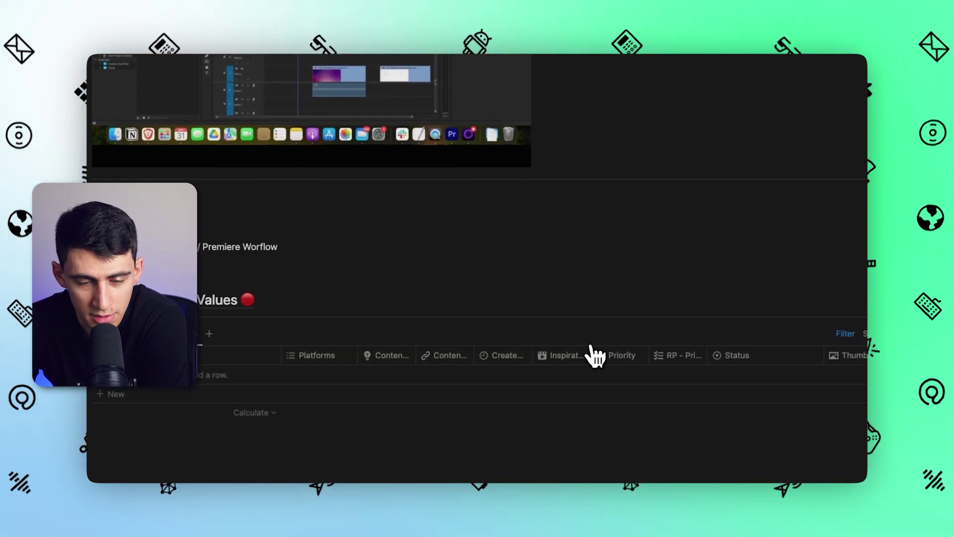
pyautogui.scroll(15, 586, 365)
pyautogui.scroll(5, 586, 366)
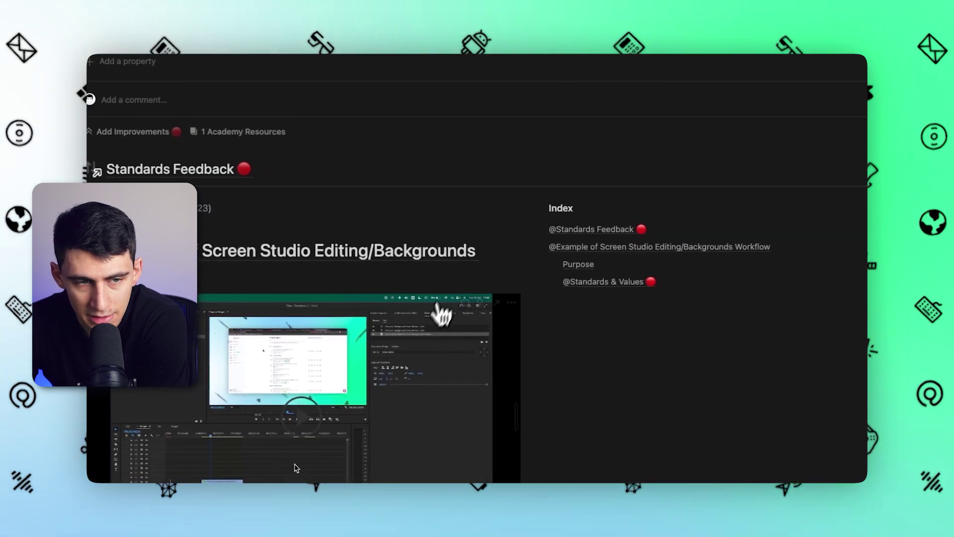
pyautogui.scroll(-5, 430, 284)
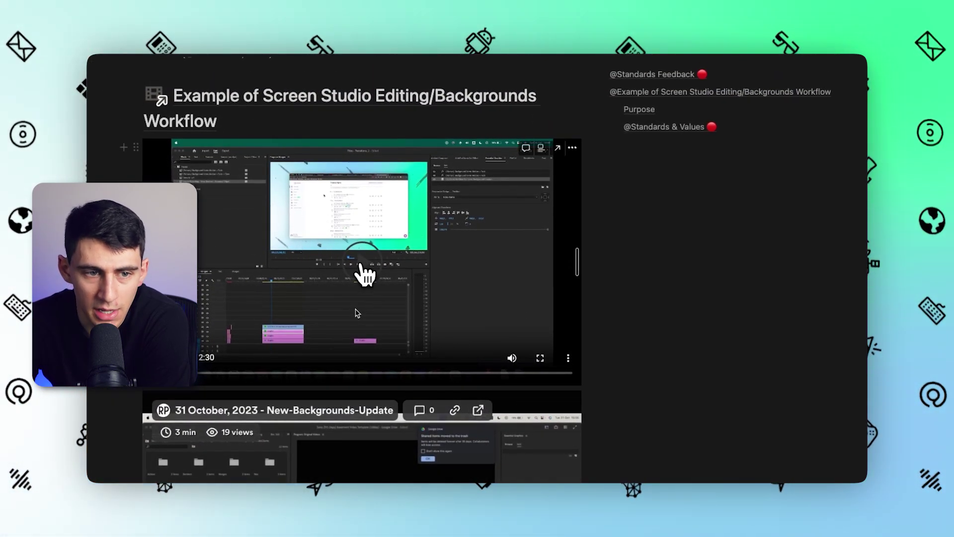
pyautogui.scroll(-1, 362, 267)
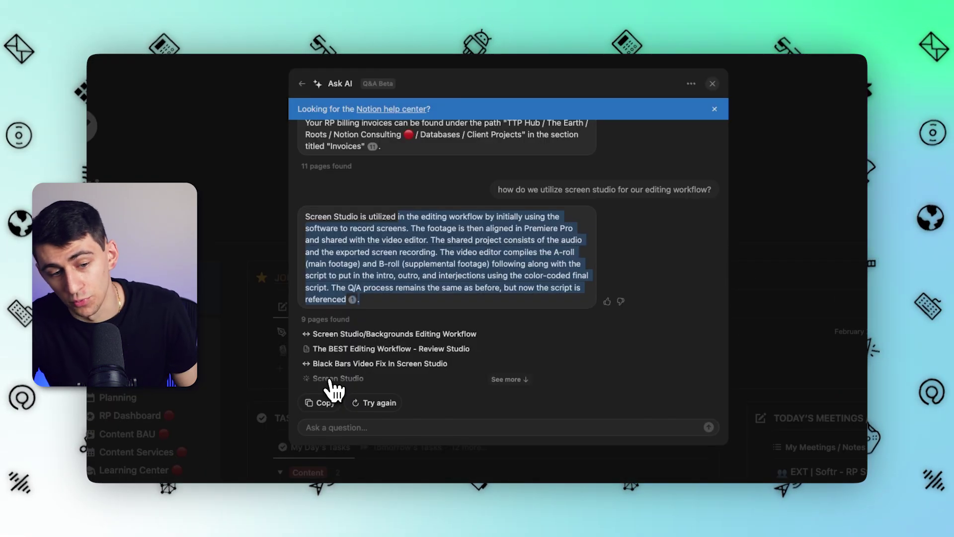
# Step: Expand the answer's full list of nine sources and close the Screen Studio page, returning to Ask AI
pyautogui.click(330, 380)
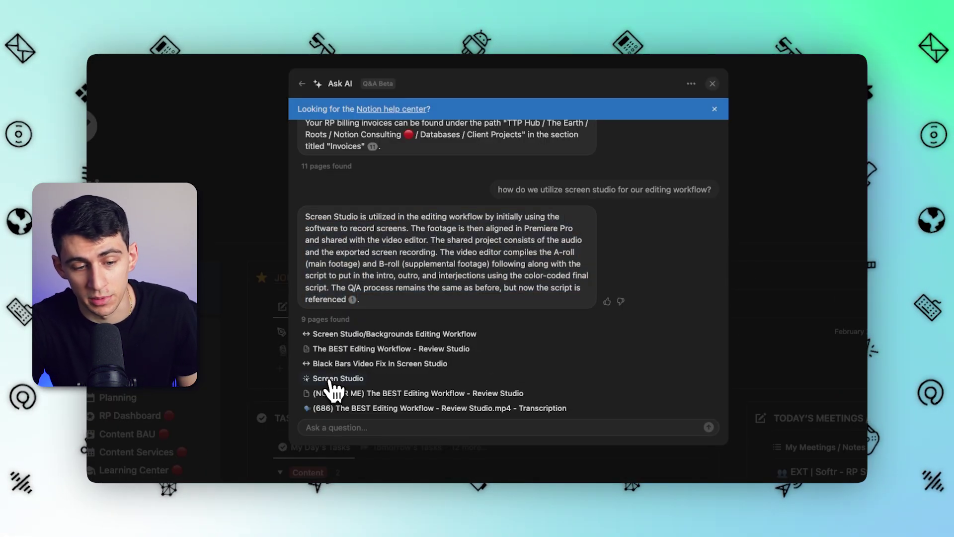
pyautogui.click(337, 380)
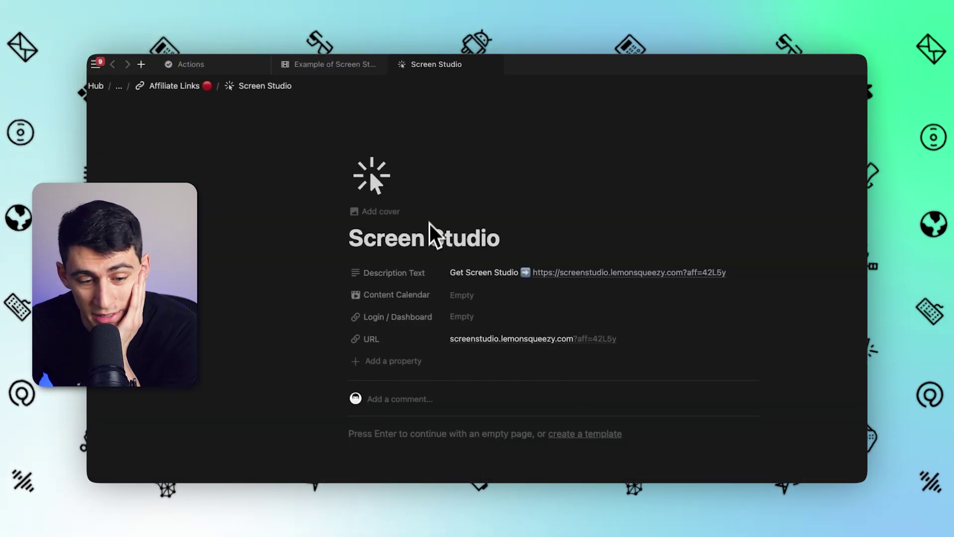
pyautogui.click(495, 64)
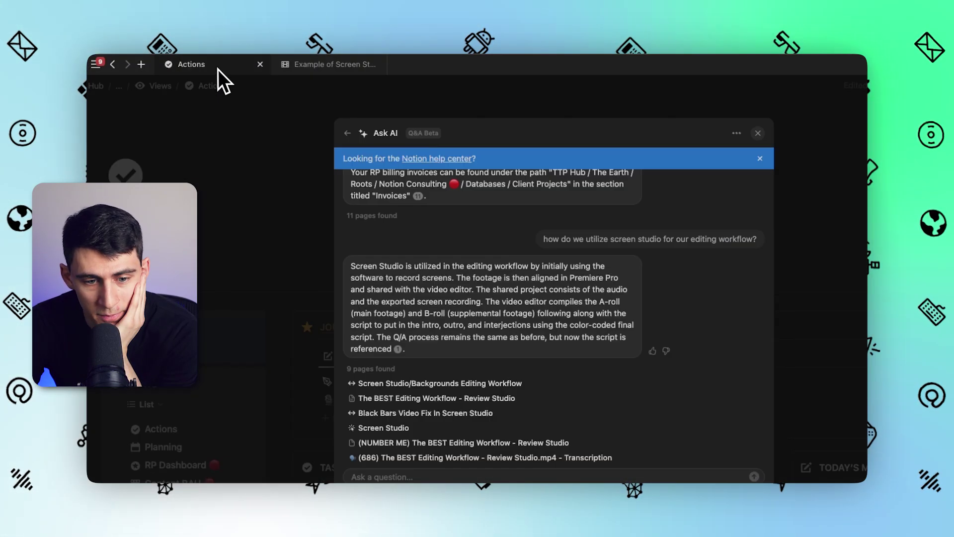
pyautogui.scroll(3, 494, 303)
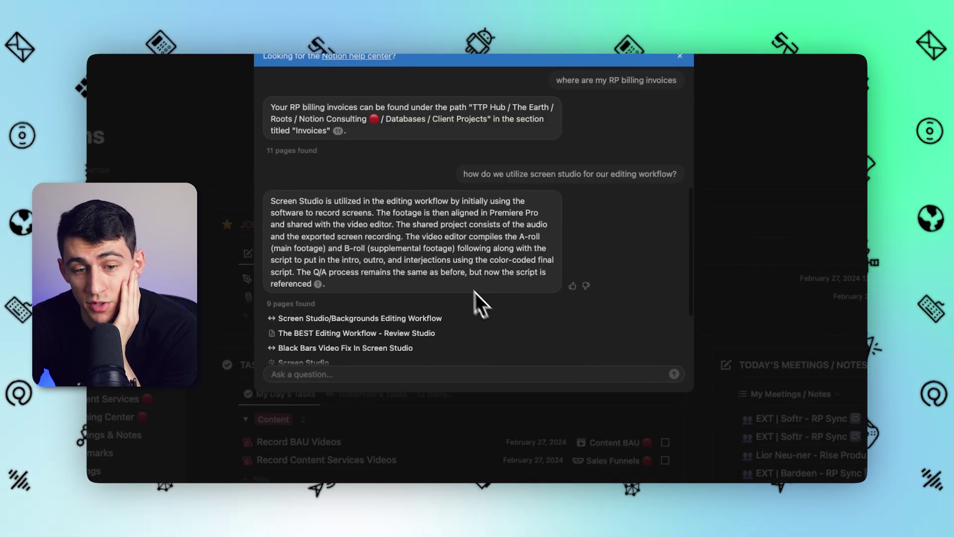
pyautogui.scroll(-3, 450, 278)
pyautogui.moveTo(312, 332)
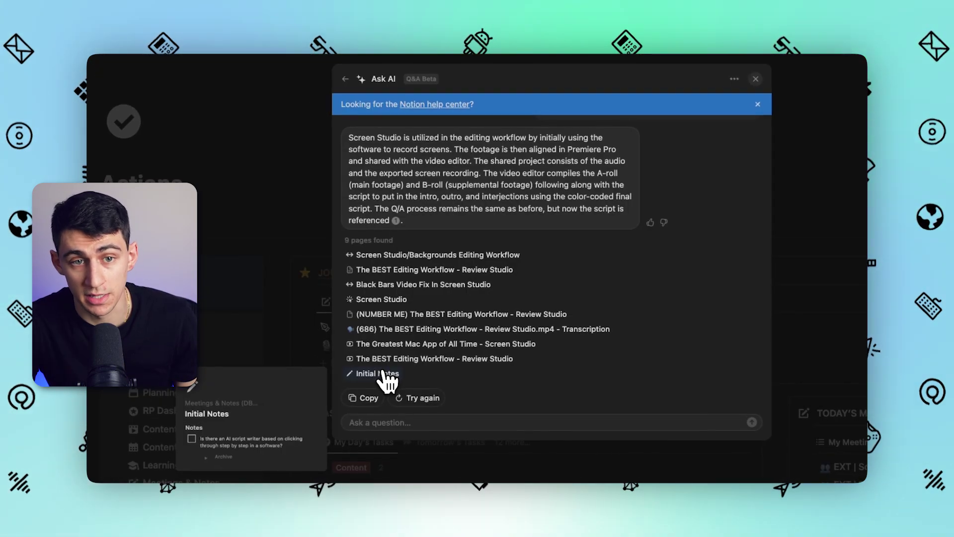
# Step: Ask which databases and pages are used for tasks and projects, and select the answer's opening lines
pyautogui.click(423, 423)
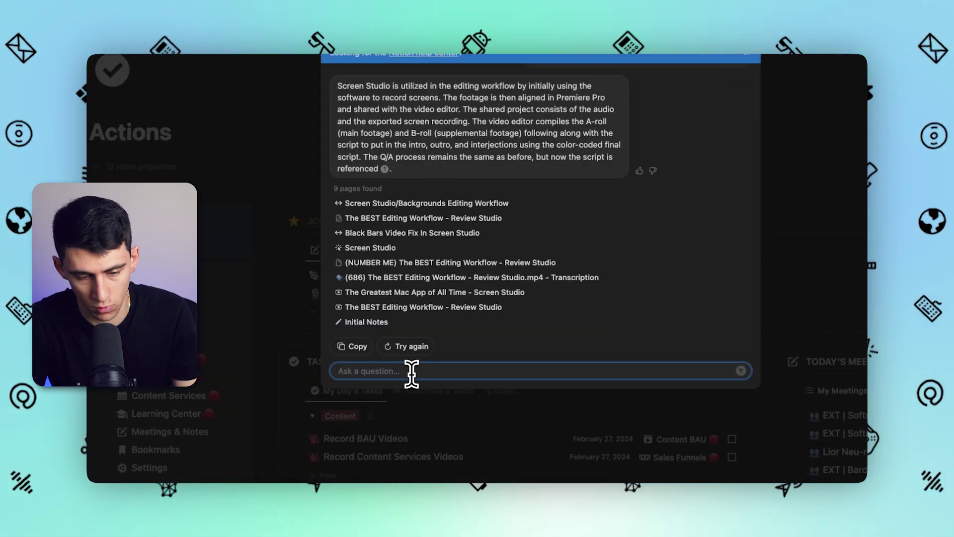
pyautogui.write('what dat')
pyautogui.write('abase')
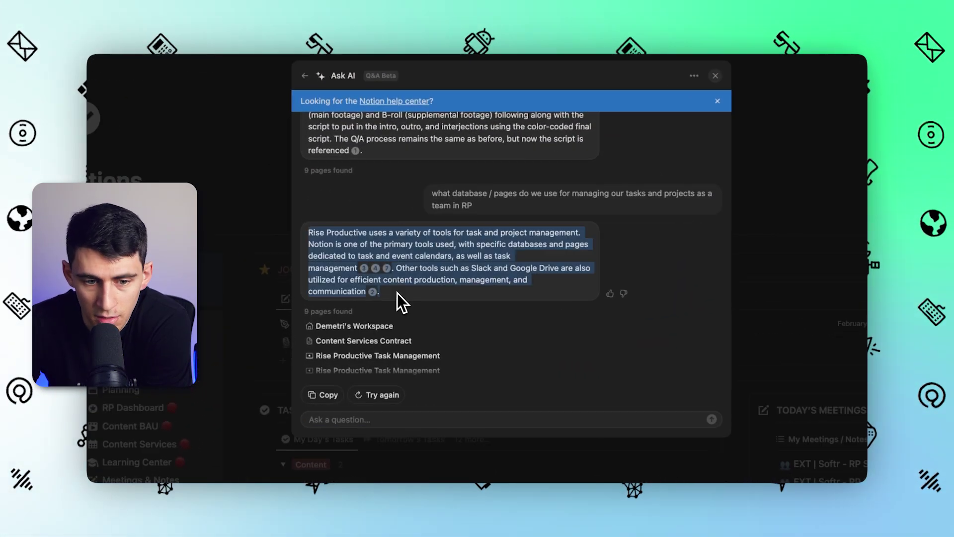
pyautogui.click(375, 253)
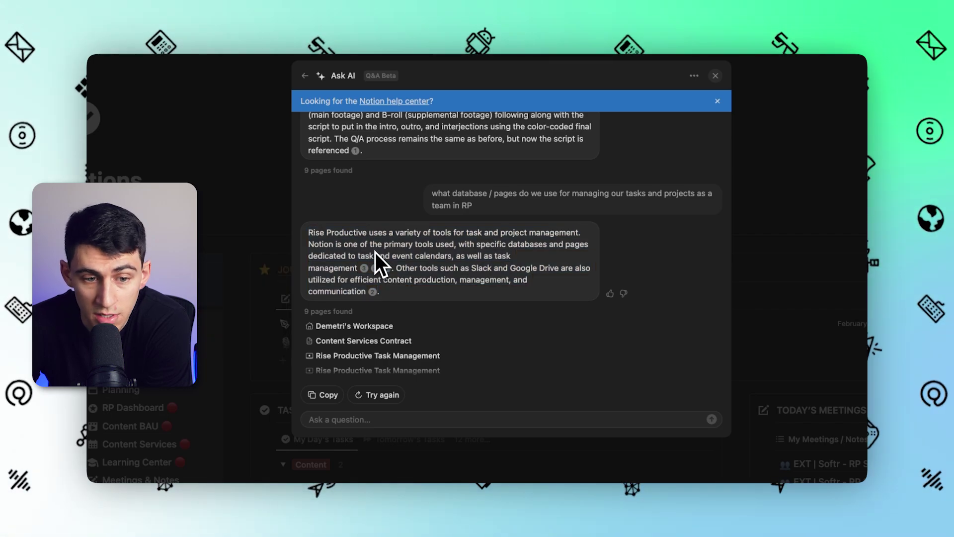
pyautogui.moveTo(363, 231); pyautogui.dragTo(547, 260)
pyautogui.click(546, 260)
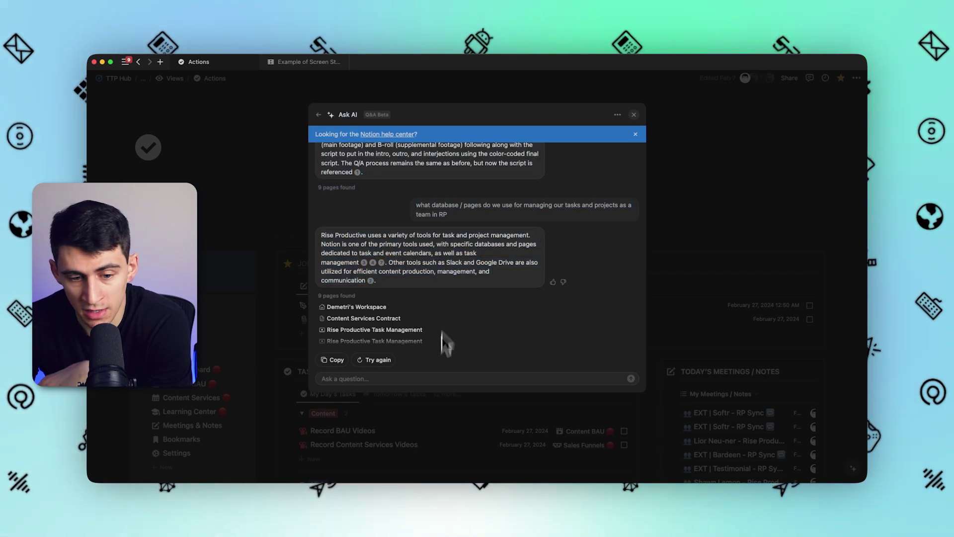
# Step: Ask 'are there any dashboards to look at to manage my priorities' and scroll through the answer
pyautogui.click(433, 378)
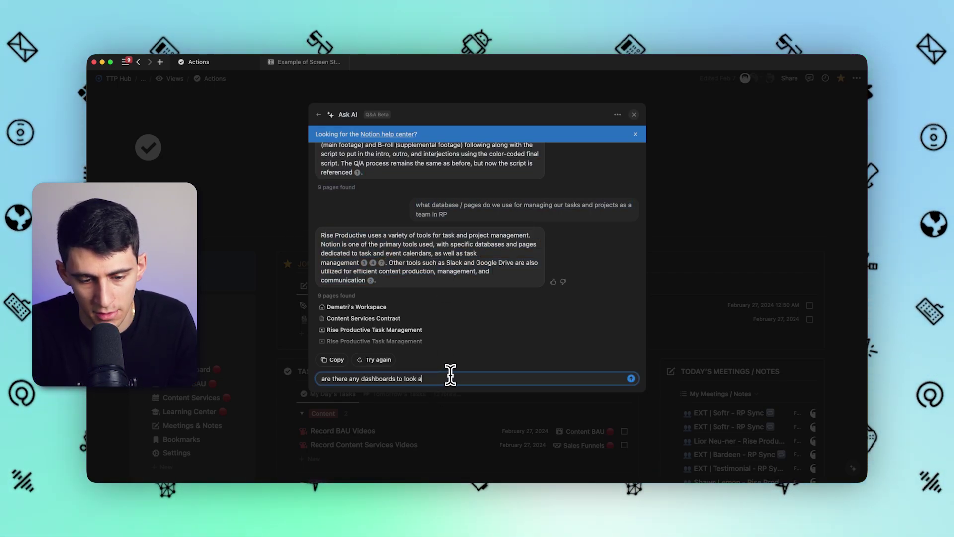
pyautogui.write('are there any dashboards to look at to manage my pri')
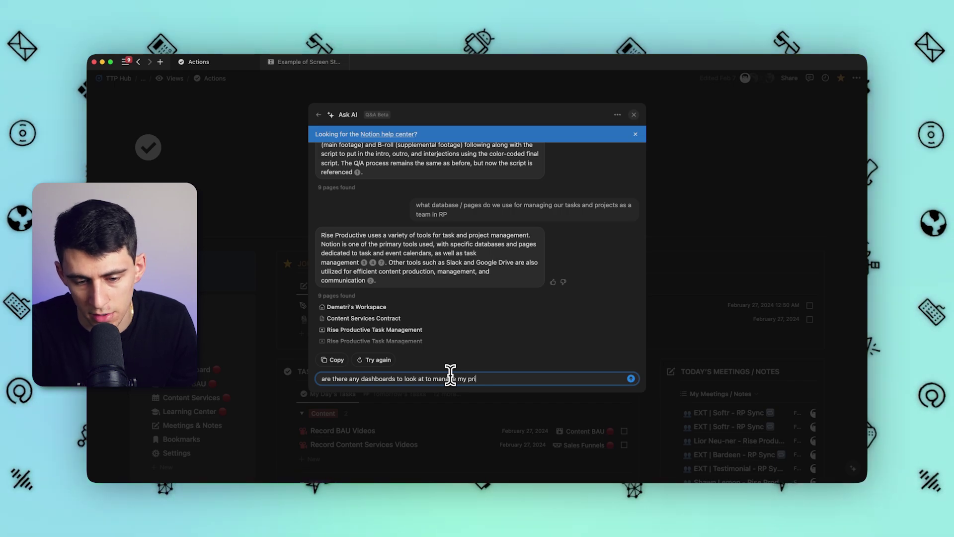
pyautogui.write('orities')
pyautogui.press('Return')
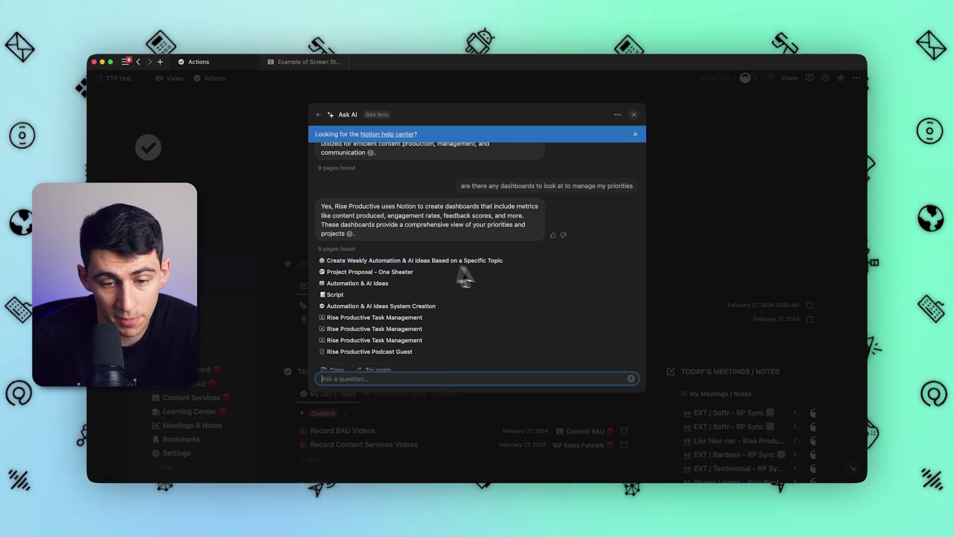
pyautogui.scroll(-1, 508, 294)
pyautogui.scroll(3, 486, 290)
pyautogui.scroll(-3, 457, 259)
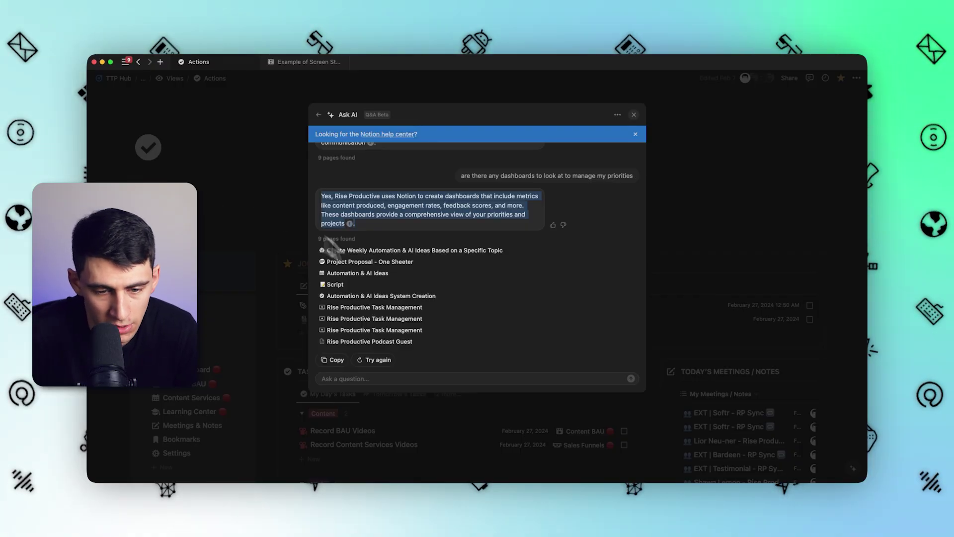
pyautogui.moveTo(367, 253)
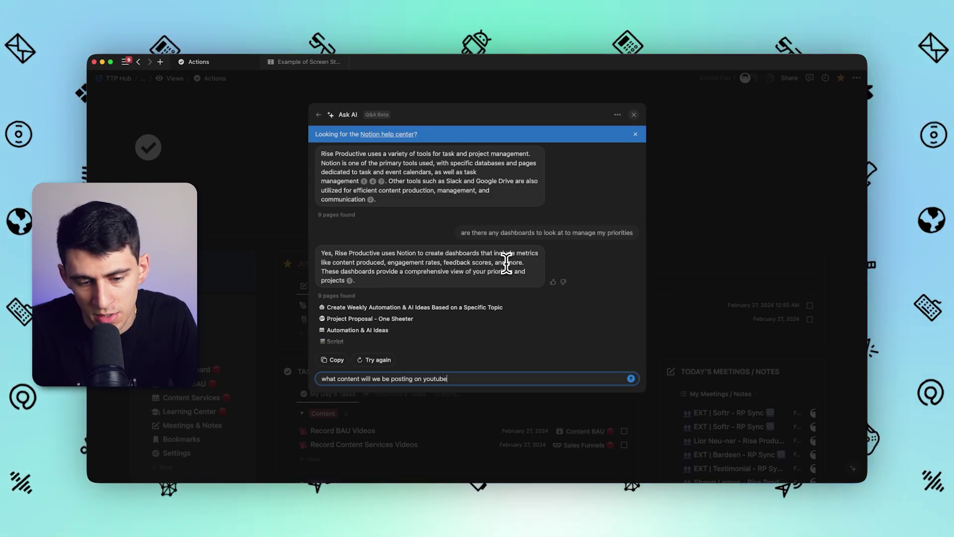
# Step: Ask what content will be posted on YouTube this week, select the answer and show all ten sources
pyautogui.write('week?')
pyautogui.press('Return')
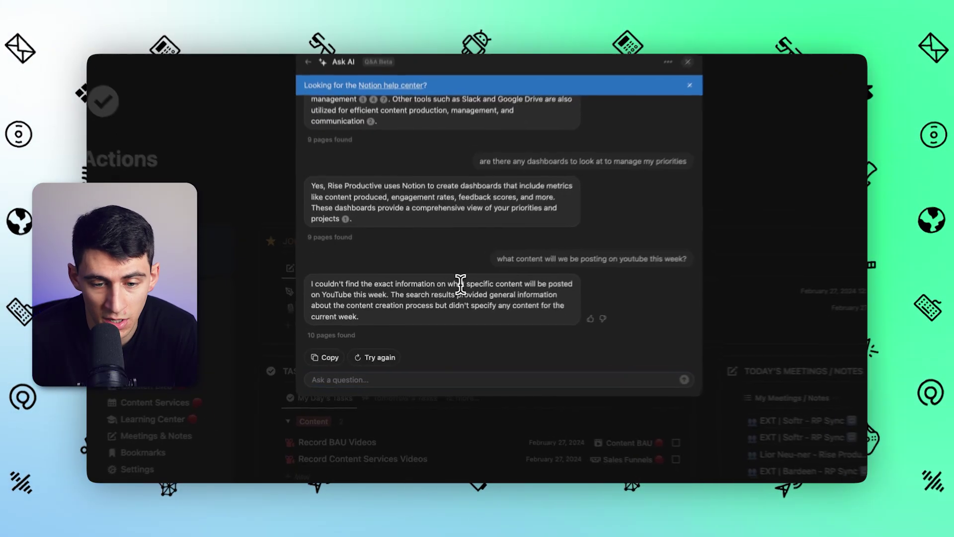
pyautogui.tripleClick(461, 284)
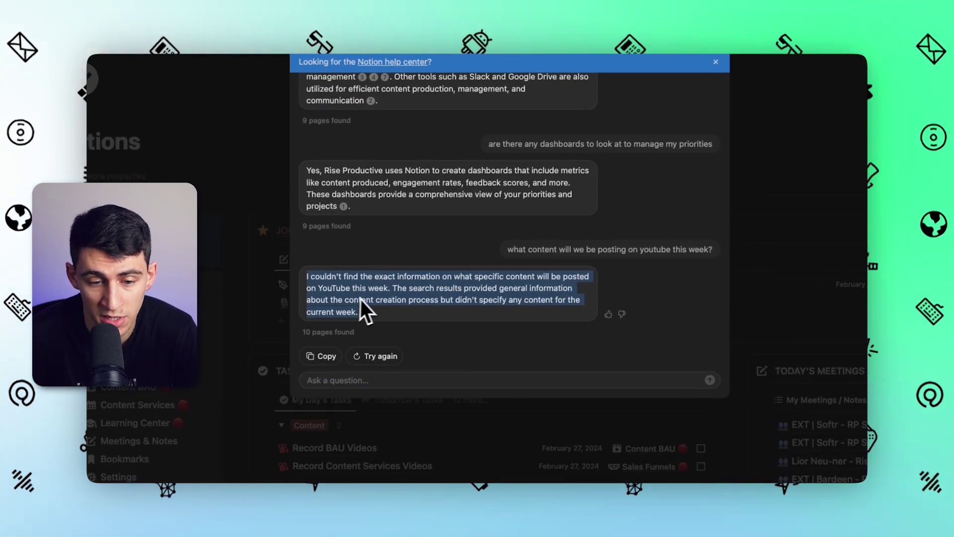
pyautogui.click(328, 331)
# Step: Close Ask AI and scroll through the YouTube February 2024 Content Calendar and analytics
pyautogui.press('Escape')
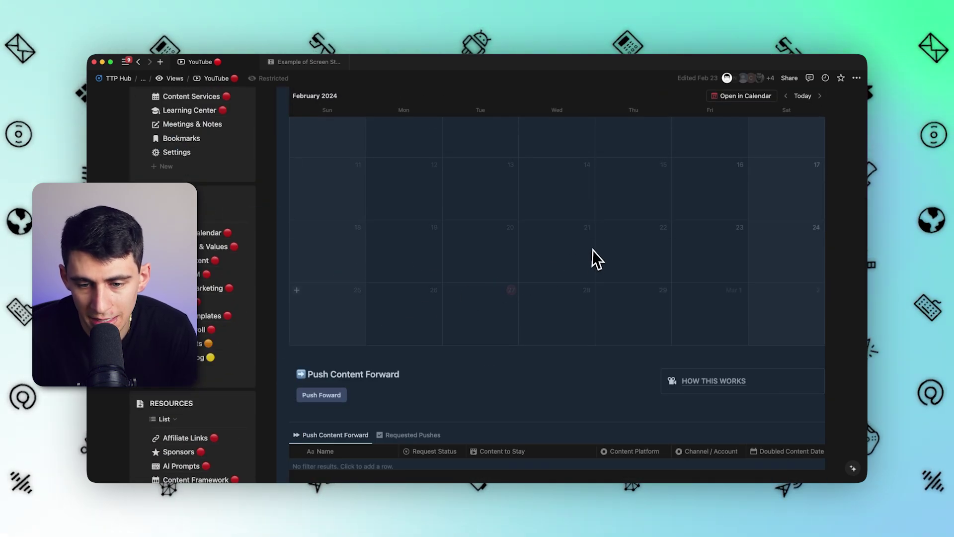
pyautogui.scroll(-1, 643, 357)
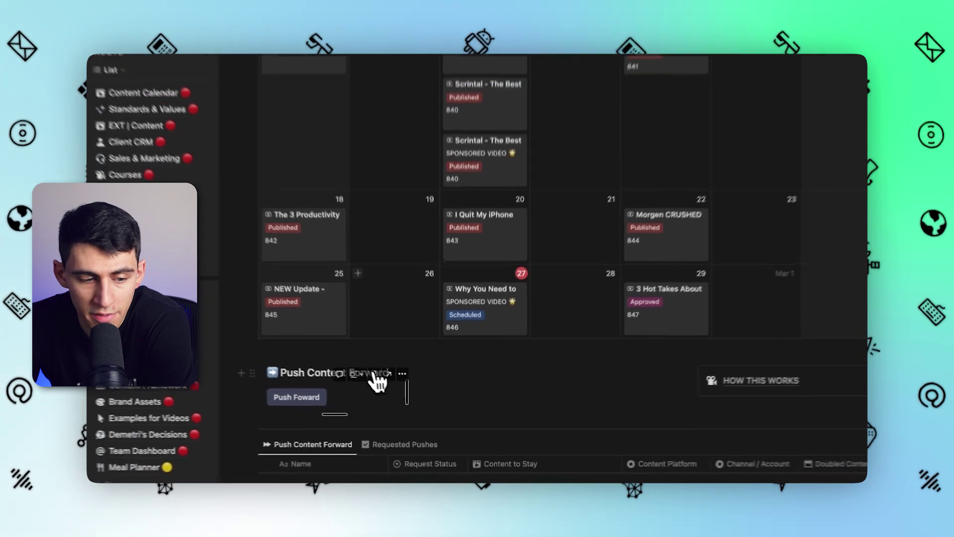
pyautogui.scroll(-10, 380, 382)
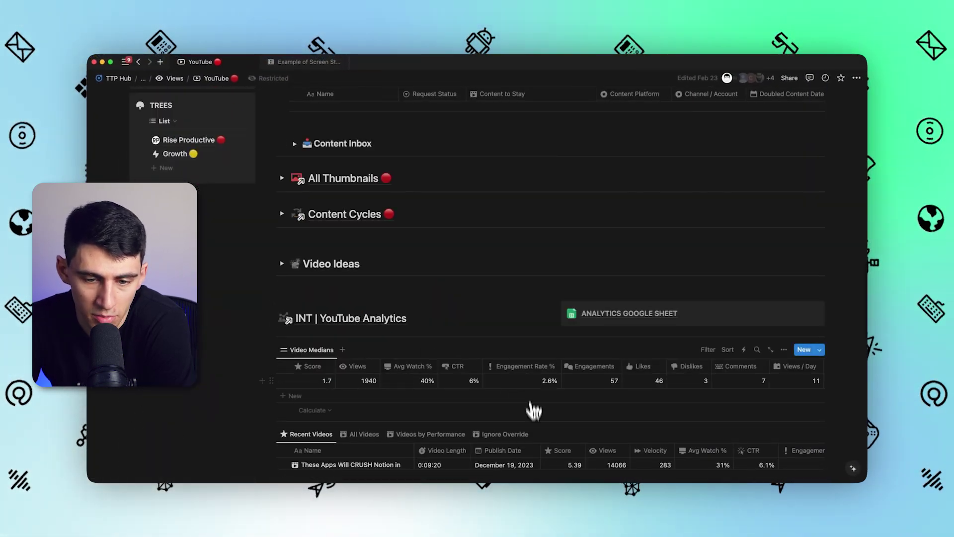
pyautogui.scroll(15, 534, 410)
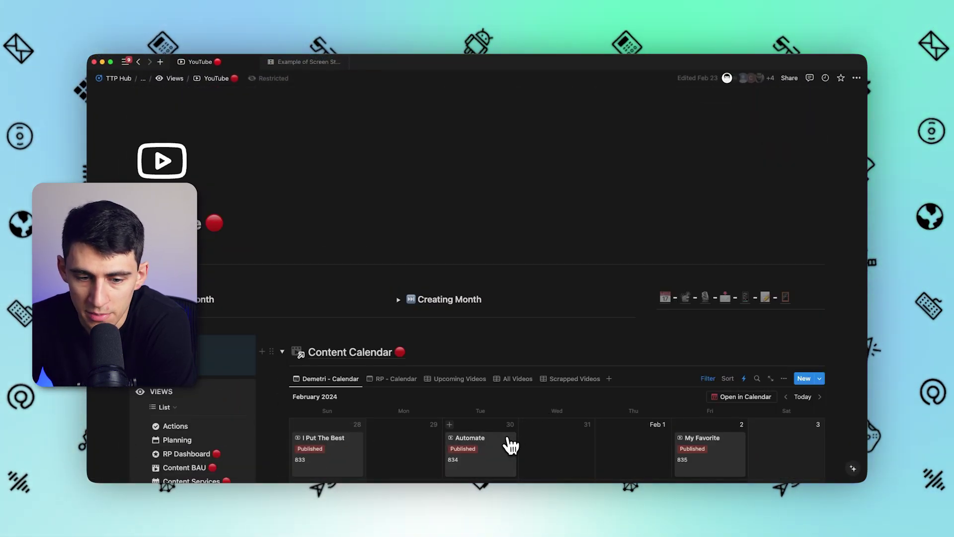